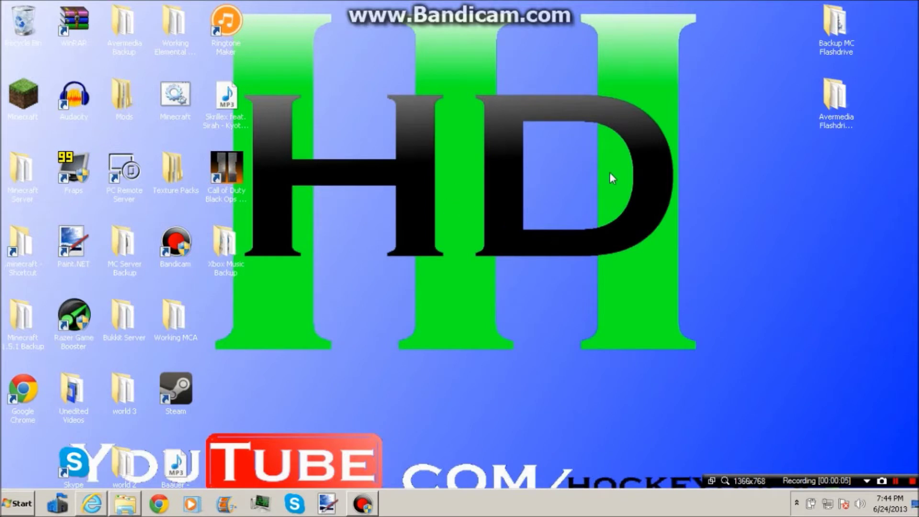
# - Browse the Windows Libraries window, looking at the Recordings library, then close it
pyautogui.moveTo(304, 3)
pyautogui.mouseDown()
pyautogui.moveTo(347, 58)
pyautogui.moveTo(355, 41)
pyautogui.mouseUp()
pyautogui.moveTo(310, 2); pyautogui.dragTo(354, 46)
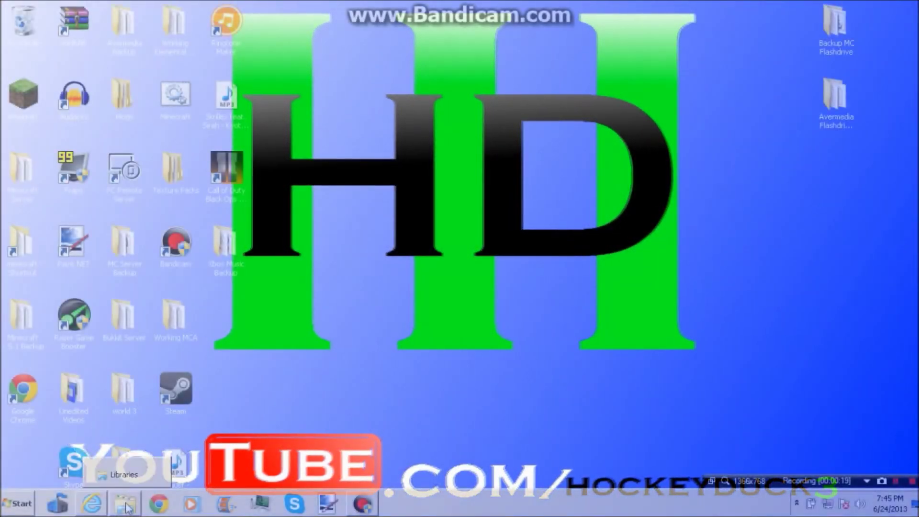
pyautogui.click(126, 505)
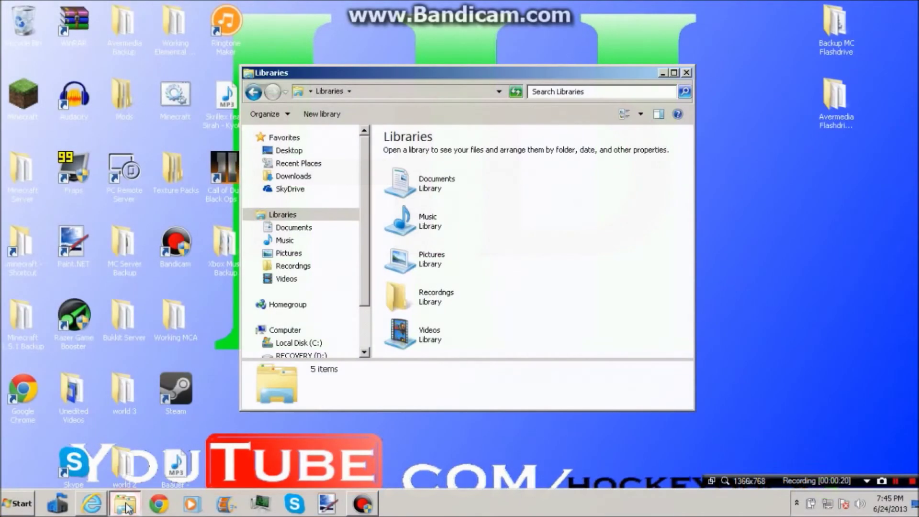
pyautogui.click(273, 215)
pyautogui.click(589, 247)
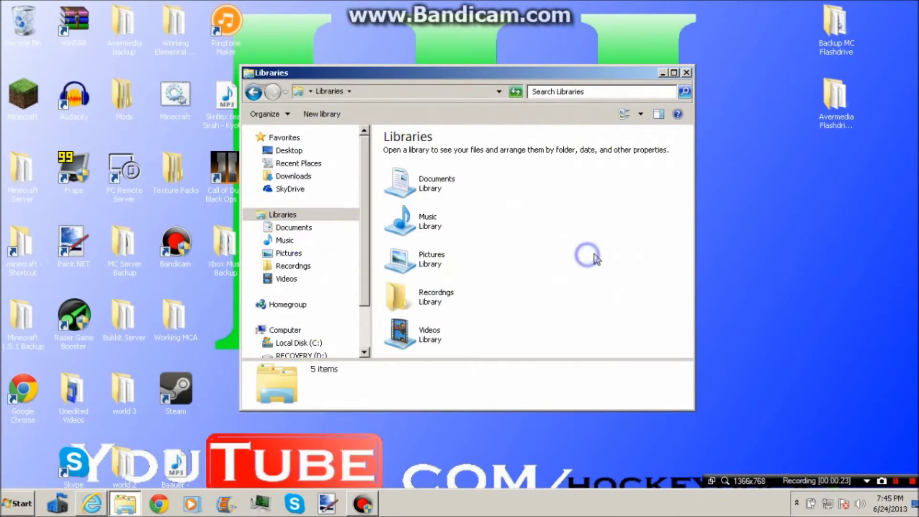
pyautogui.rightClick(587, 254)
pyautogui.moveTo(632, 354)
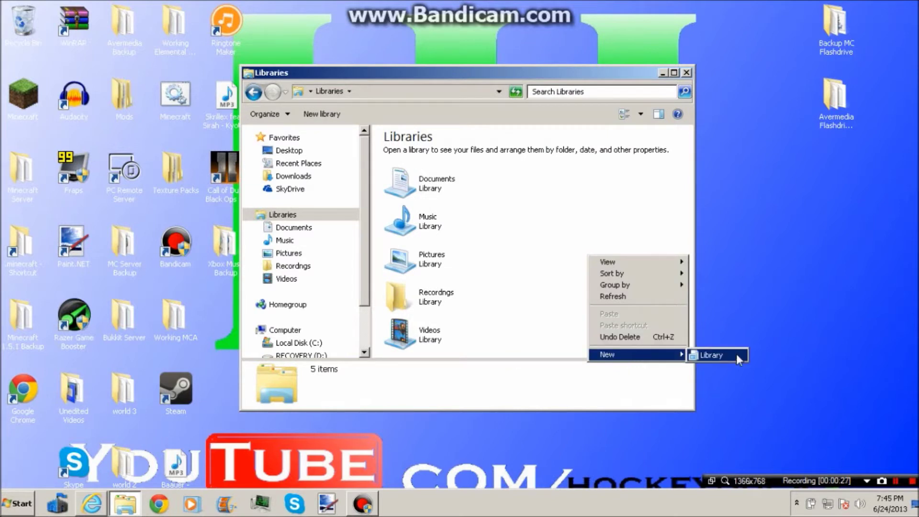
pyautogui.click(599, 225)
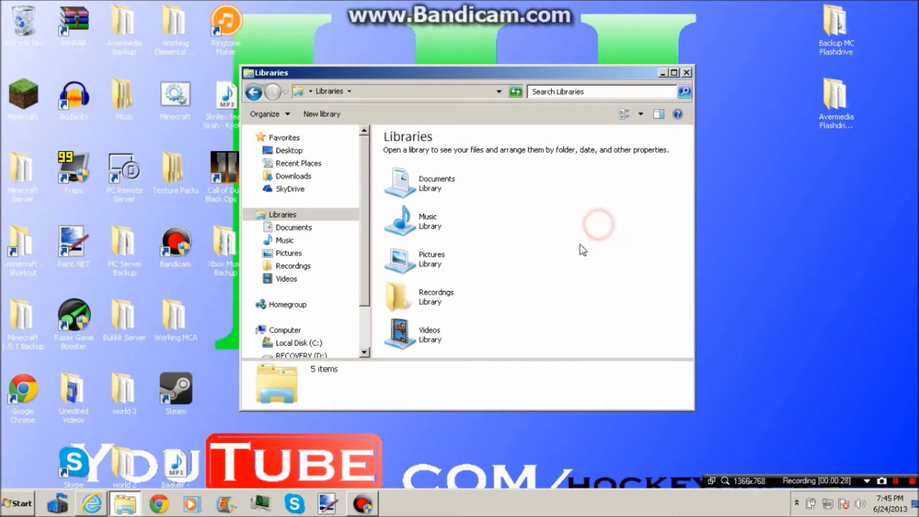
pyautogui.click(445, 306)
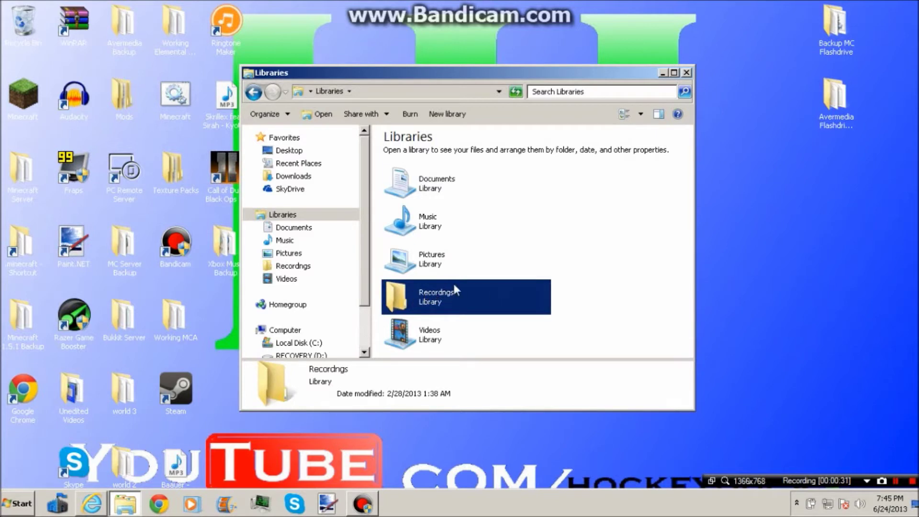
pyautogui.click(663, 73)
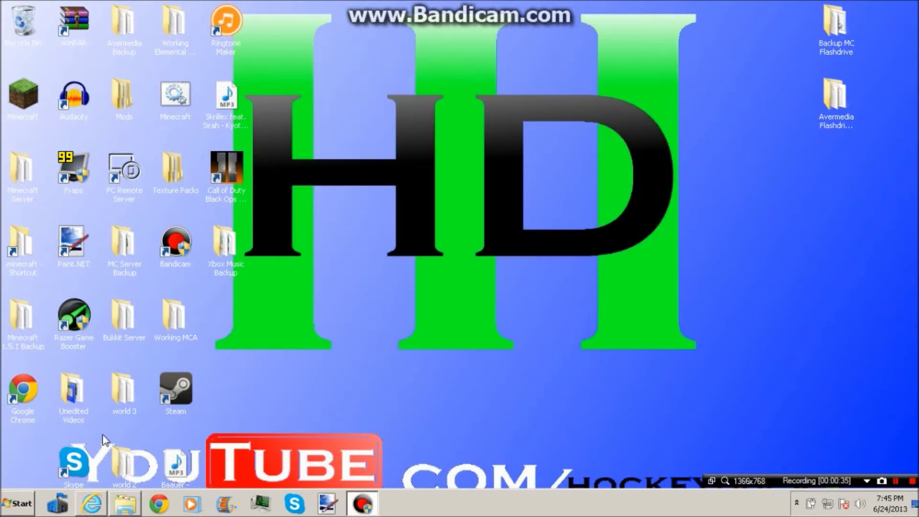
# - Start the Audacity 2.0.3 installer download from its web page, cancel it, and hide the browser
pyautogui.click(92, 504)
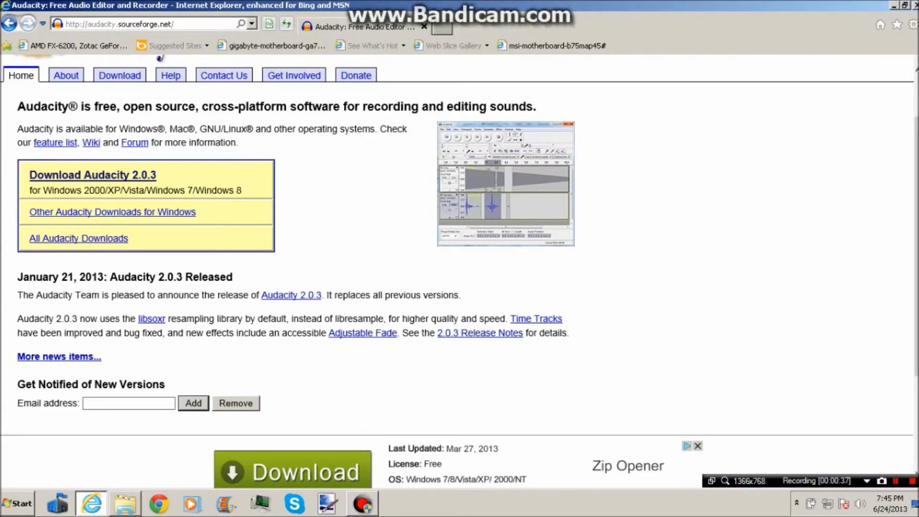
pyautogui.click(119, 23)
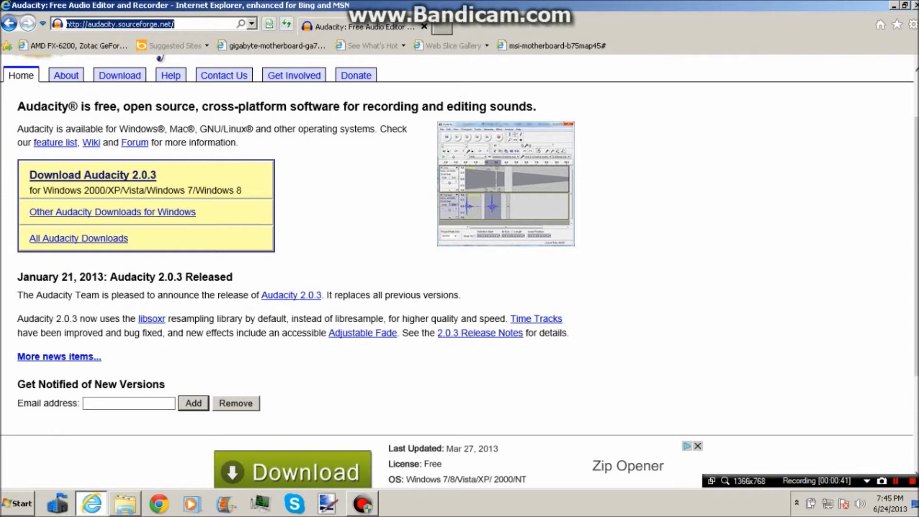
pyautogui.click(137, 178)
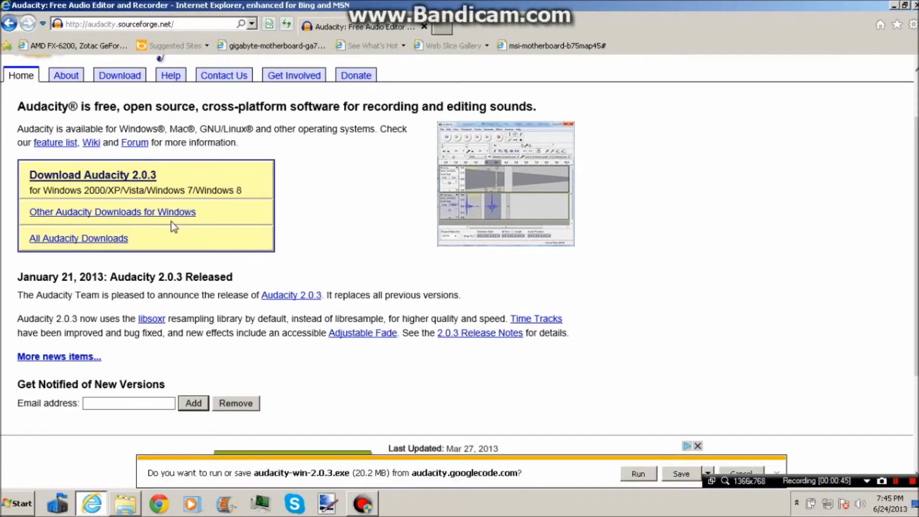
pyautogui.click(637, 472)
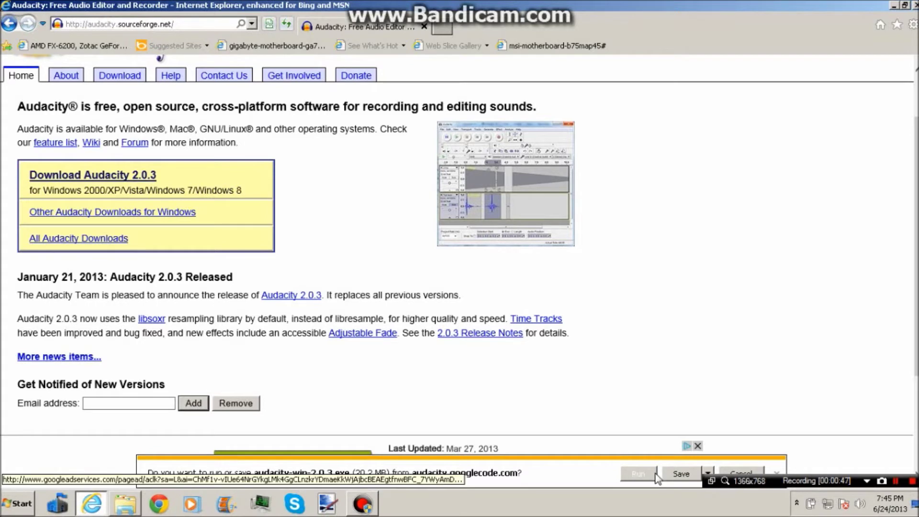
pyautogui.click(743, 474)
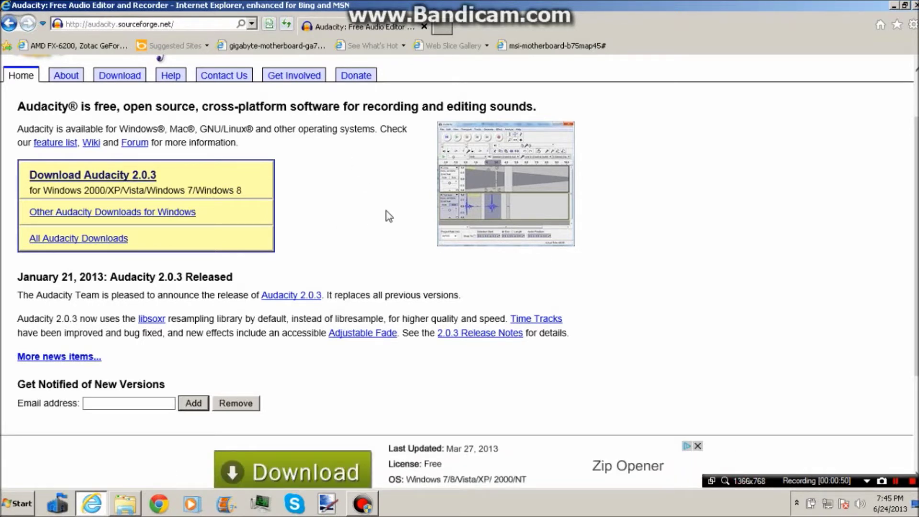
pyautogui.click(903, 6)
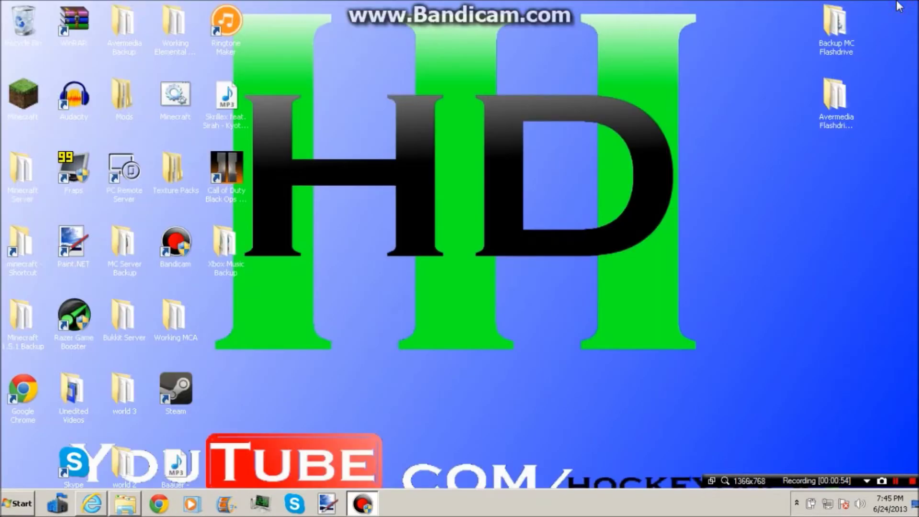
# - Launch Audacity from its desktop shortcut
pyautogui.click(73, 92)
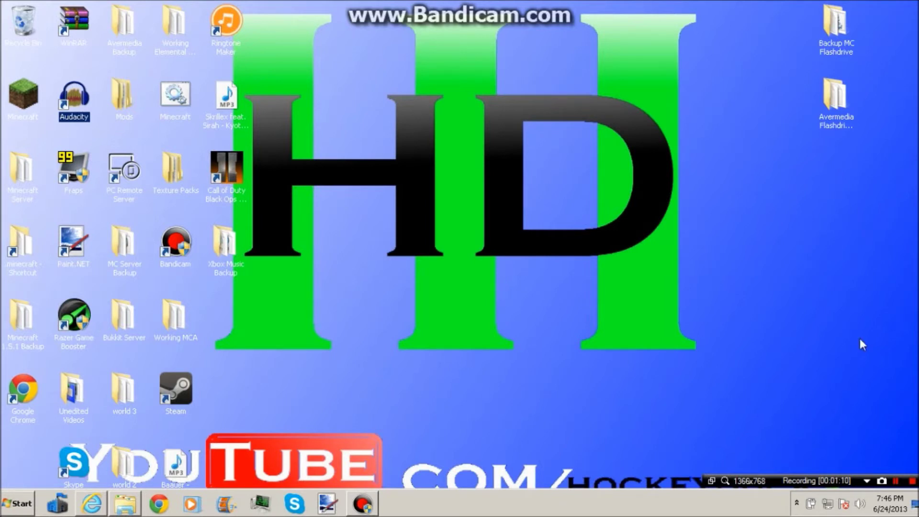
pyautogui.doubleClick(74, 99)
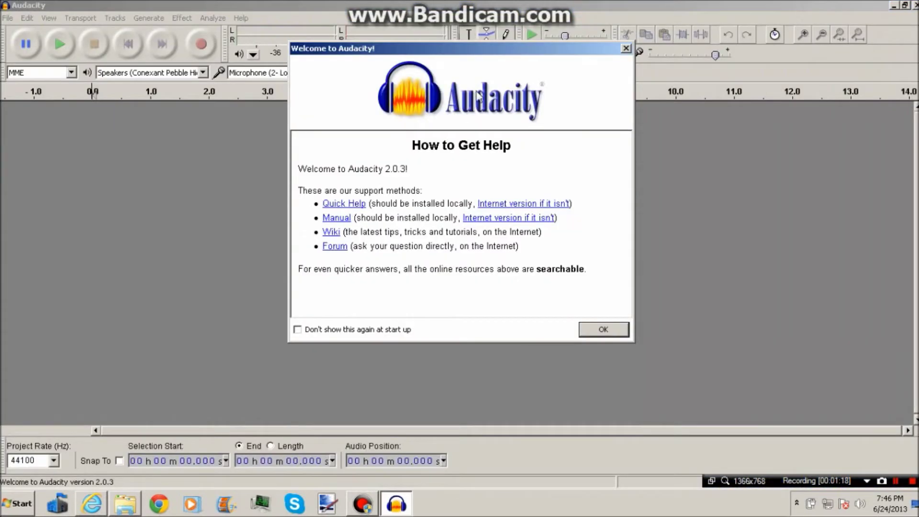
# - Dismiss the welcome dialog and review the Audio Host list, keeping MME
pyautogui.click(626, 50)
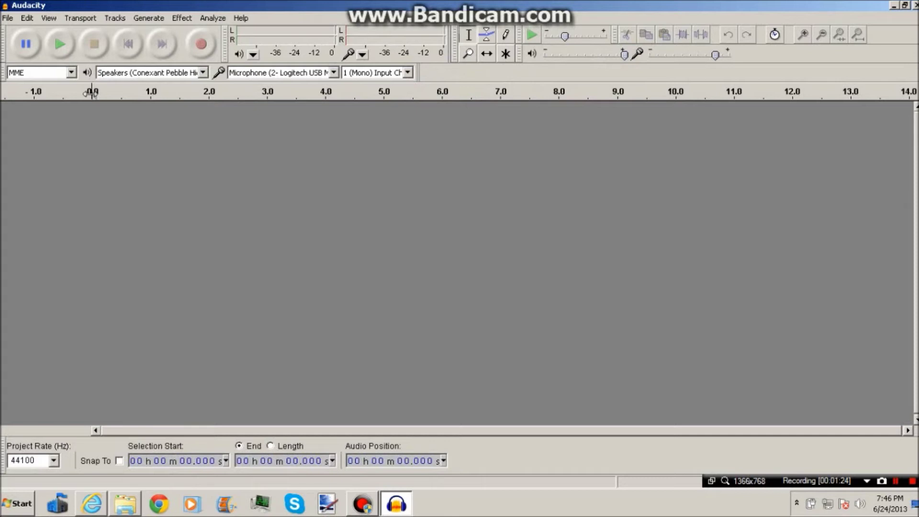
pyautogui.click(72, 73)
pyautogui.click(29, 83)
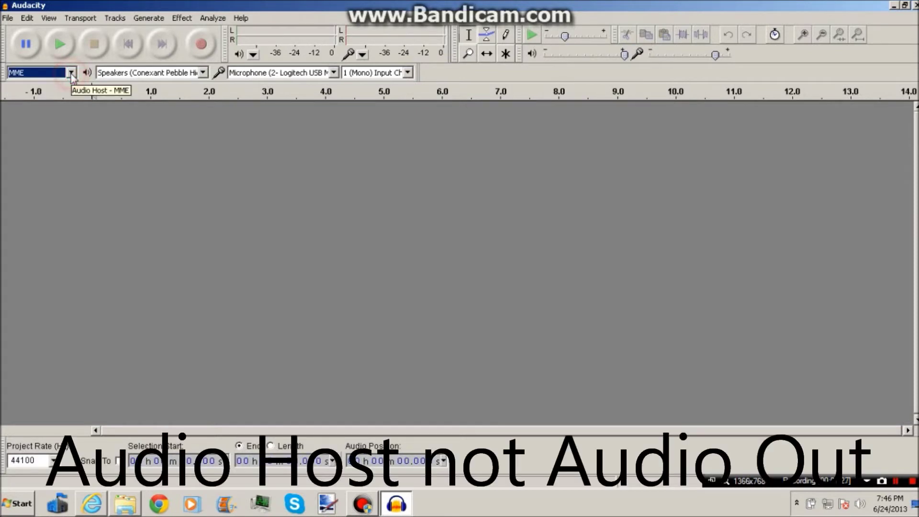
pyautogui.click(16, 73)
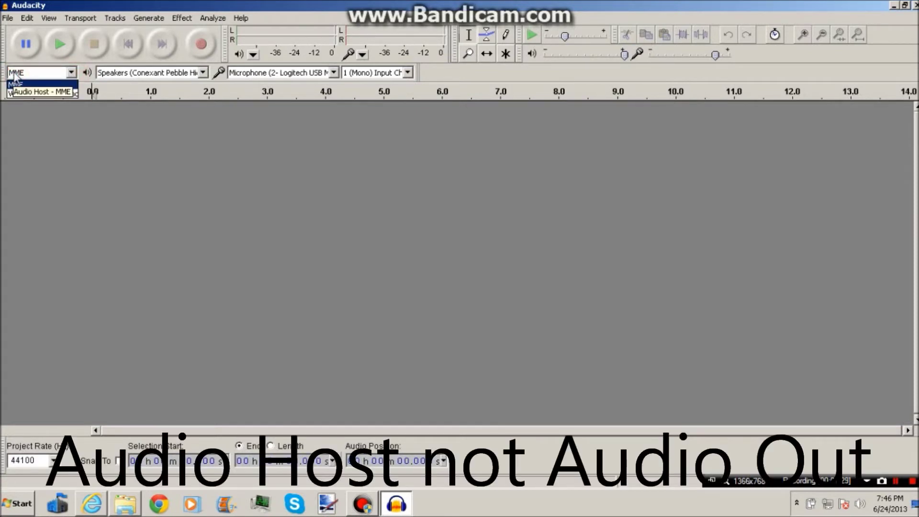
# - Keep MME, speakers and the Logitech USB mic, set recording to mono, and check the volume level
pyautogui.click(23, 86)
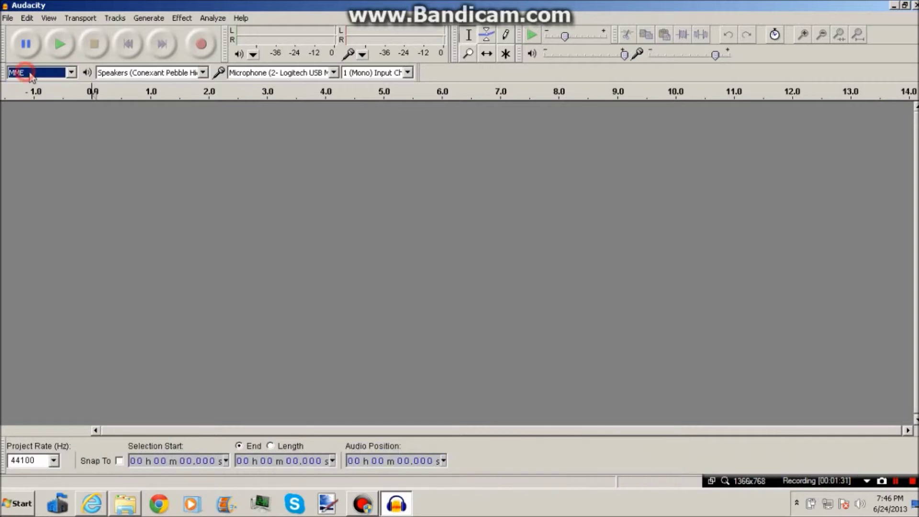
pyautogui.click(155, 72)
pyautogui.click(155, 73)
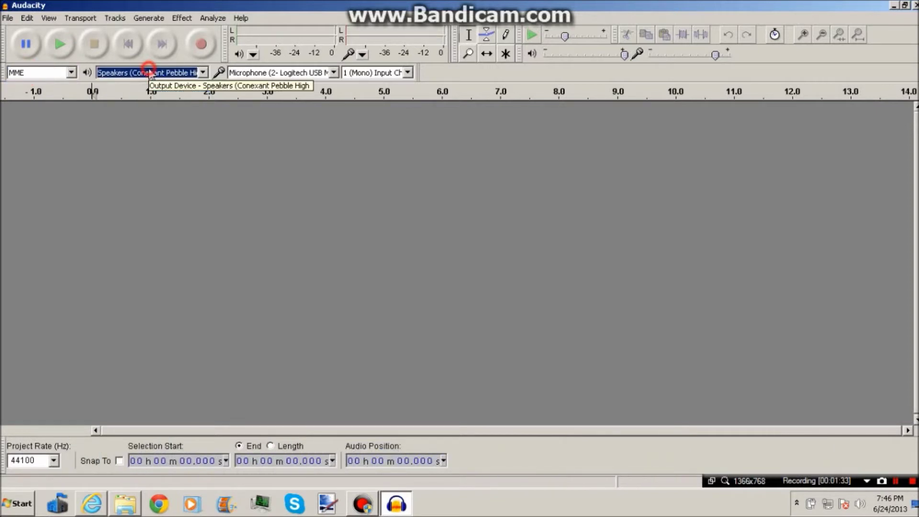
pyautogui.click(256, 73)
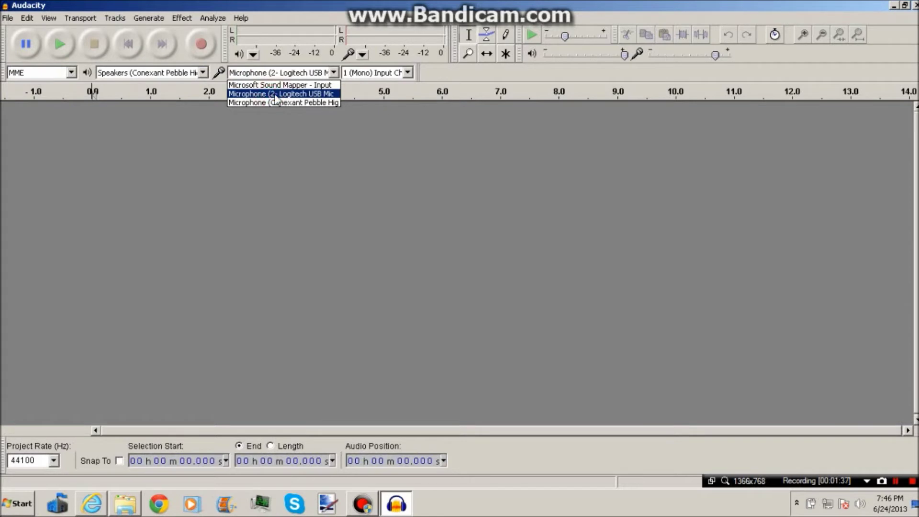
pyautogui.click(461, 81)
pyautogui.click(407, 72)
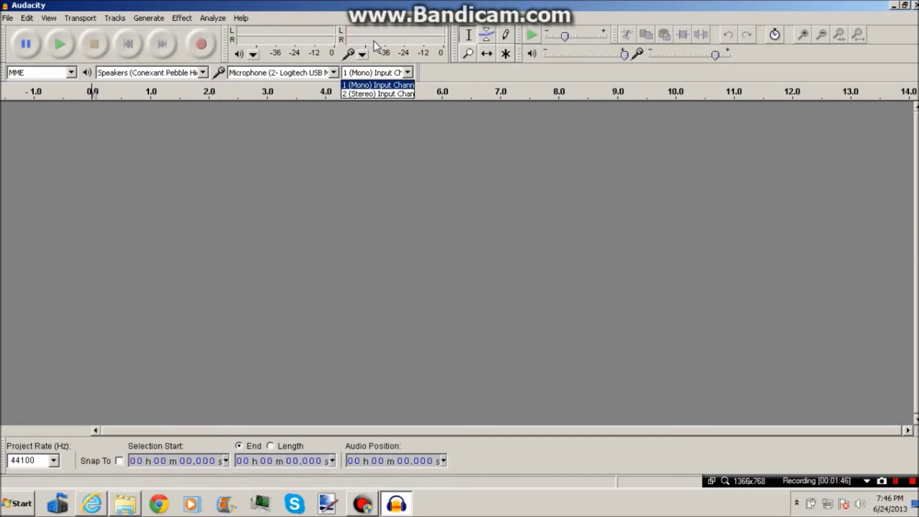
pyautogui.click(394, 72)
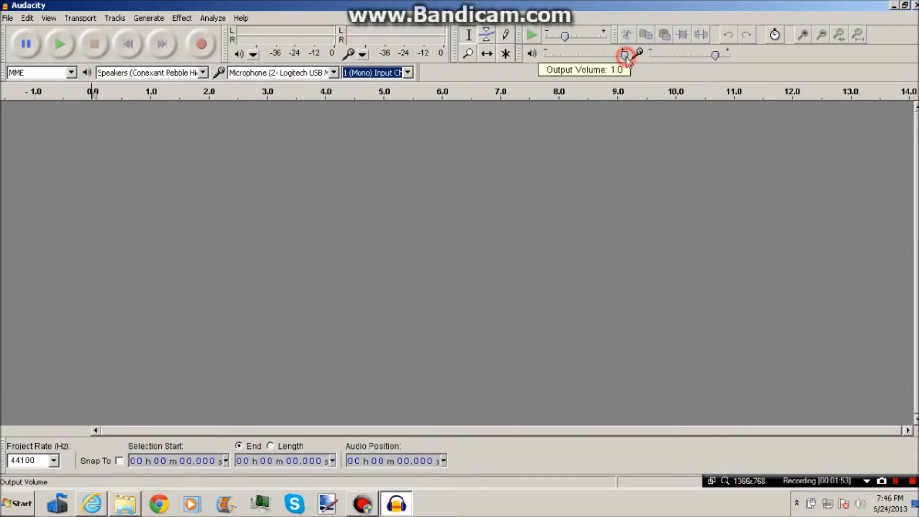
pyautogui.click(714, 58)
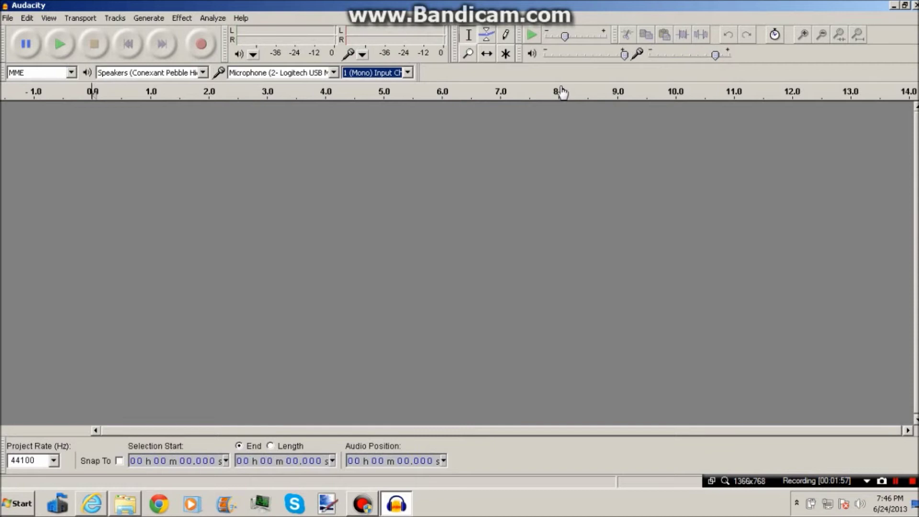
# - Set the project rate to 384000 Hz and record a short voice clip from the microphone
pyautogui.click(55, 460)
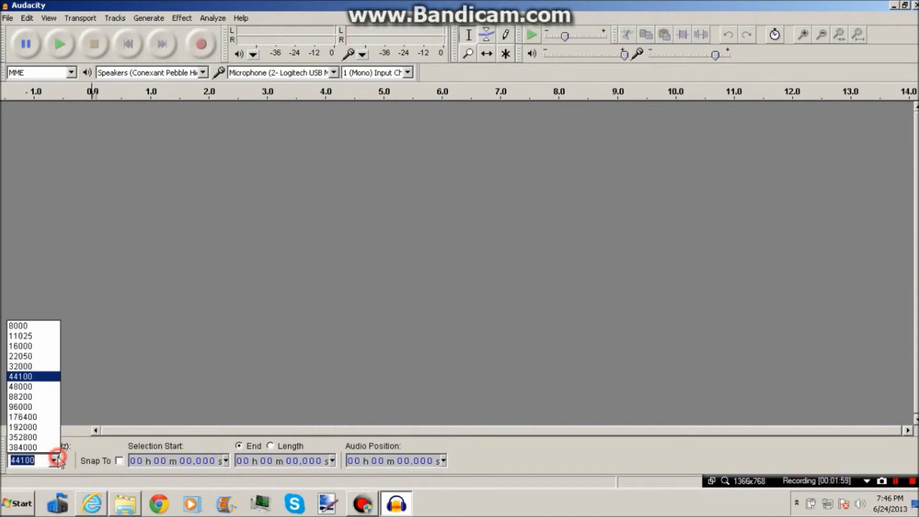
pyautogui.click(40, 448)
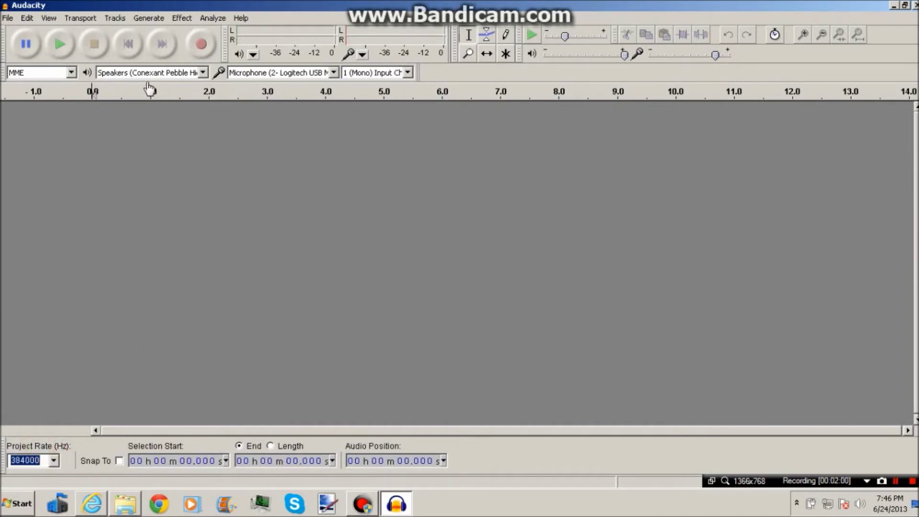
pyautogui.click(201, 41)
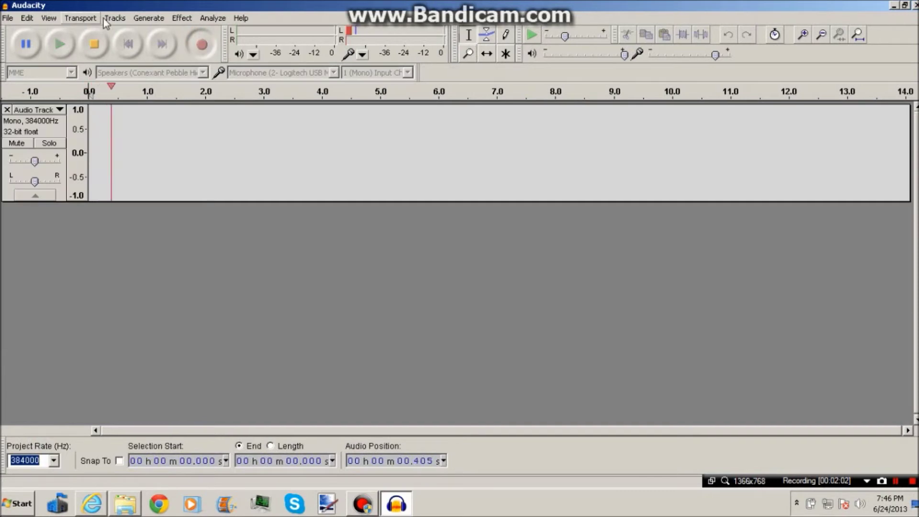
pyautogui.click(90, 50)
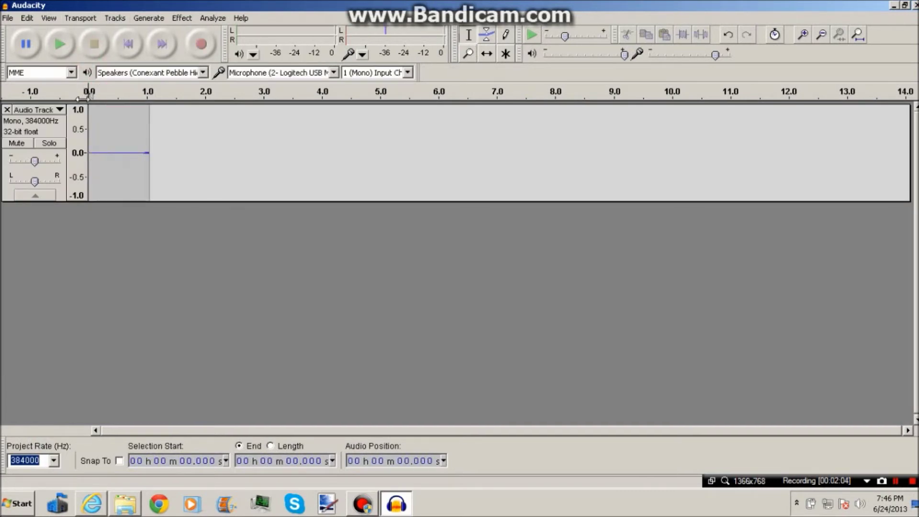
# - Export the recording as a WAV named 'How to' into the Podcasts folder
pyautogui.click(9, 18)
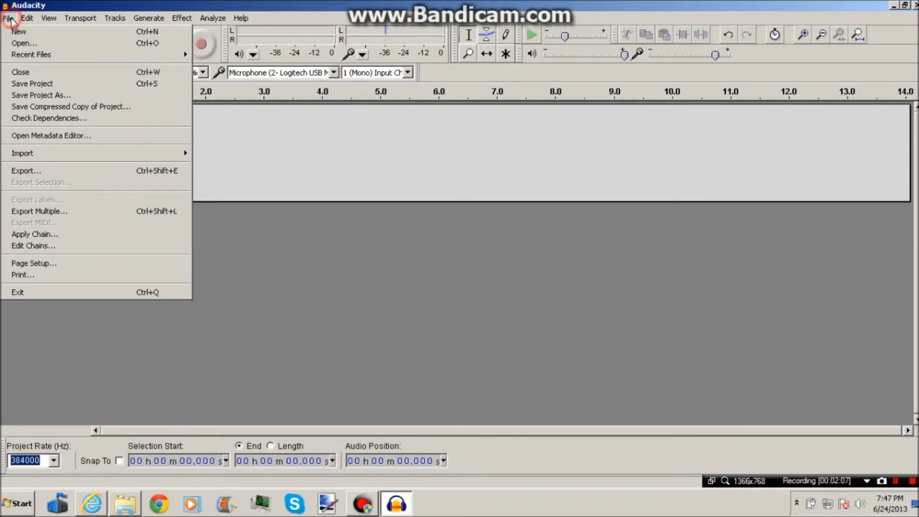
pyautogui.click(26, 170)
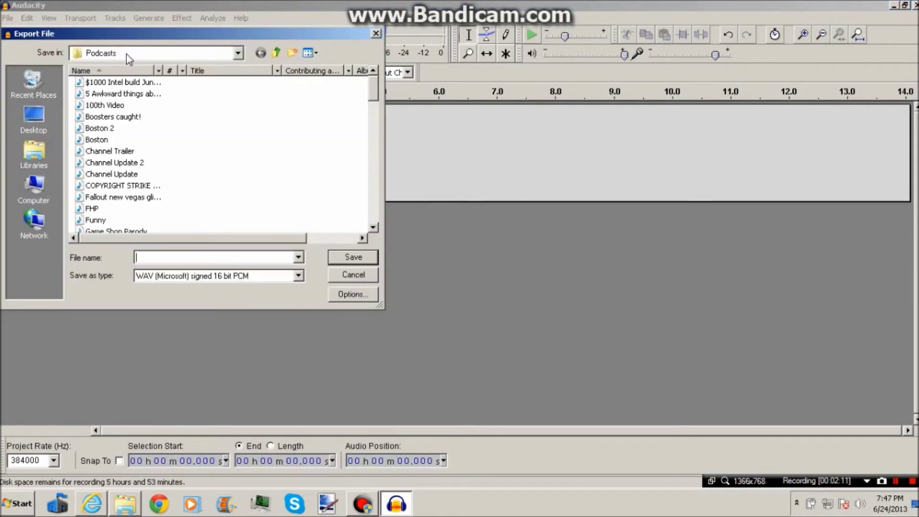
pyautogui.click(126, 54)
pyautogui.click(236, 54)
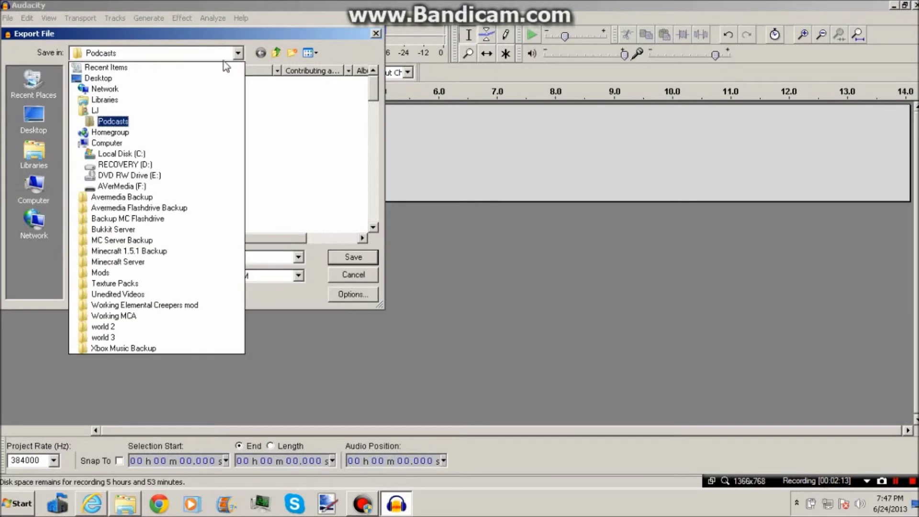
pyautogui.click(112, 121)
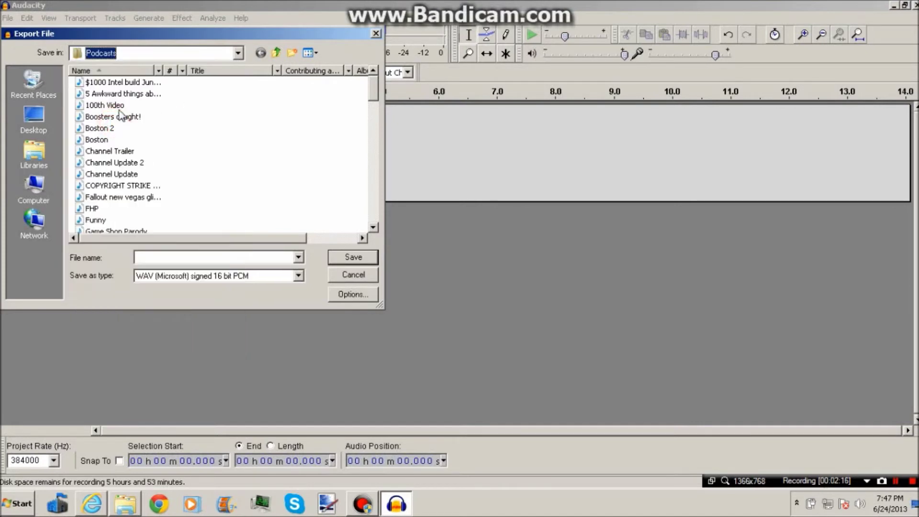
pyautogui.click(140, 257)
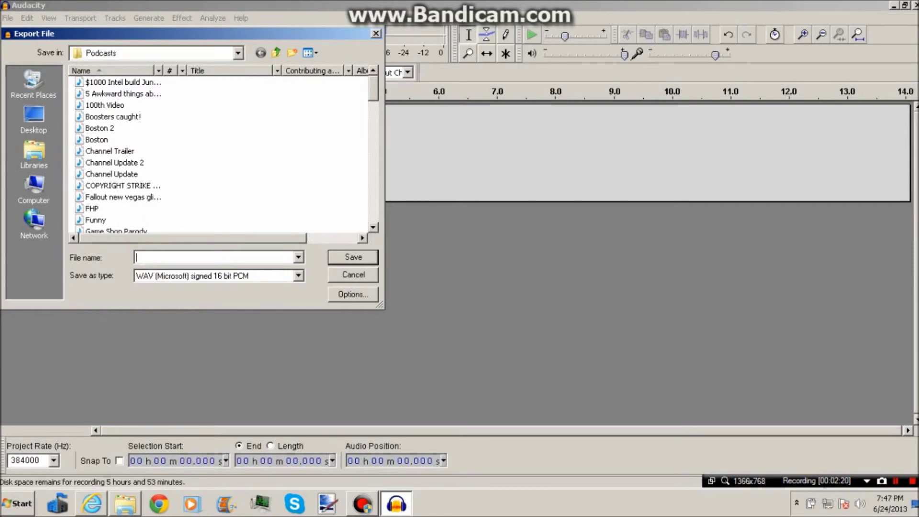
pyautogui.write('How to')
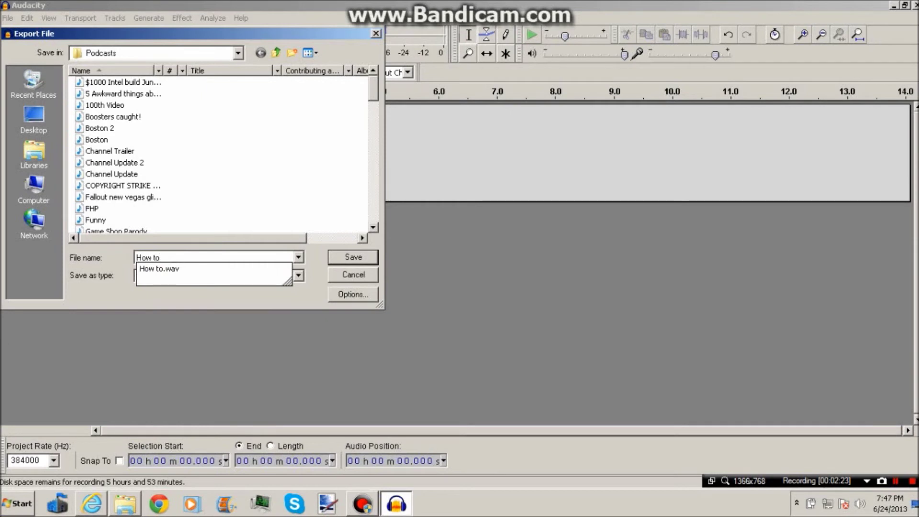
pyautogui.press('Return')
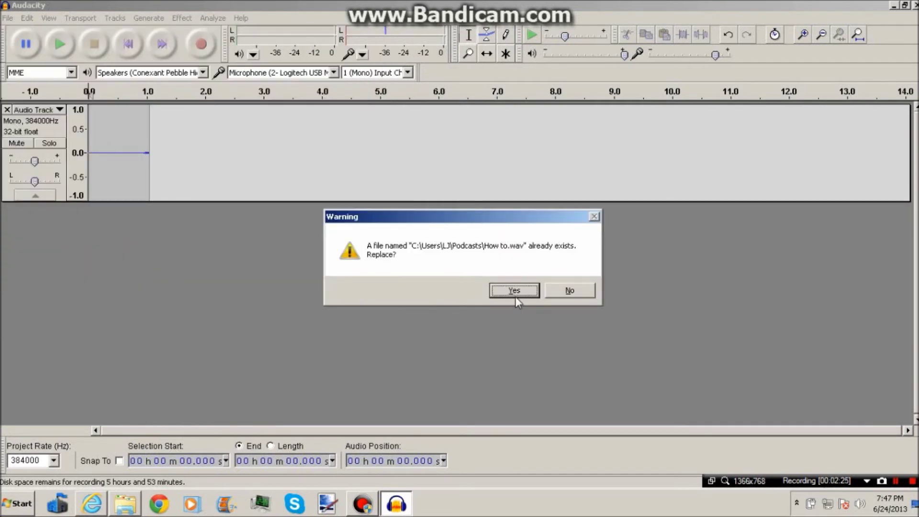
# - Replace the existing How to.wav and enter 'hd3' as the Artist Name in the metadata editor
pyautogui.click(514, 291)
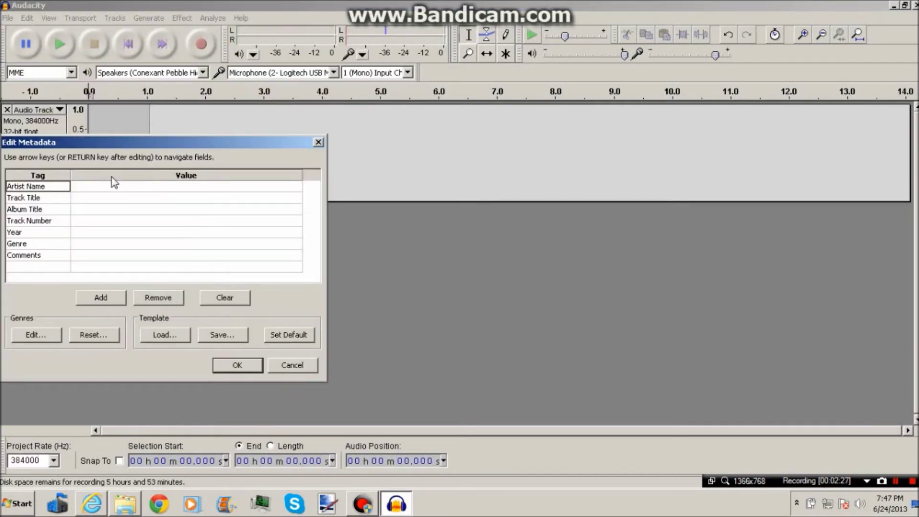
pyautogui.click(112, 186)
pyautogui.write('hd3')
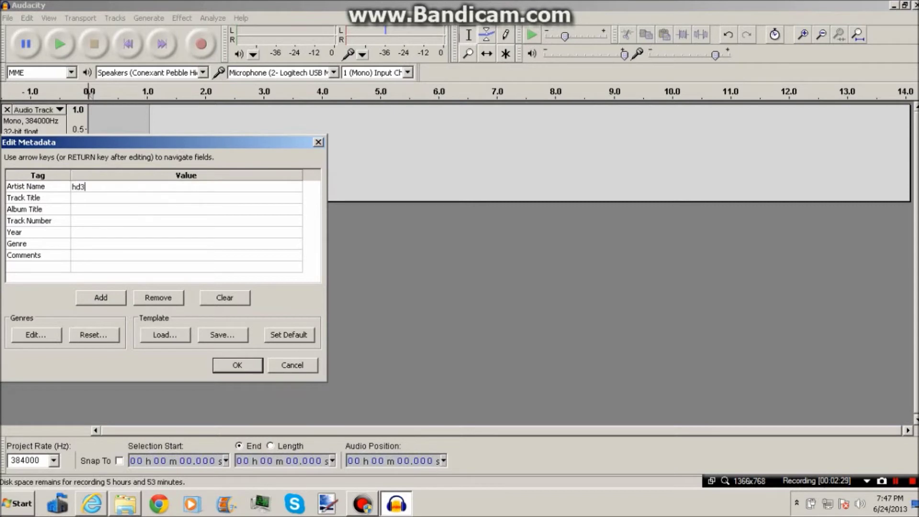
pyautogui.click(80, 198)
pyautogui.click(141, 209)
pyautogui.click(142, 243)
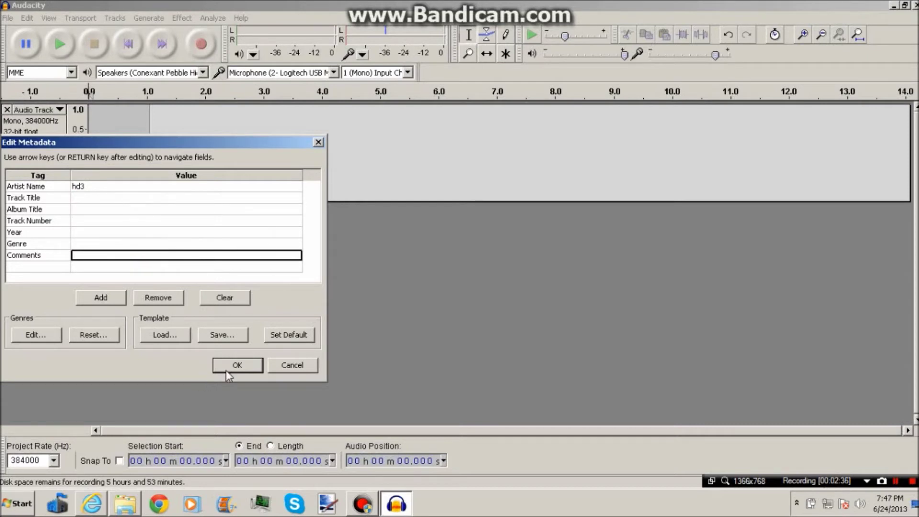
# - Confirm the metadata tags, then quit Audacity without saving the project
pyautogui.click(287, 365)
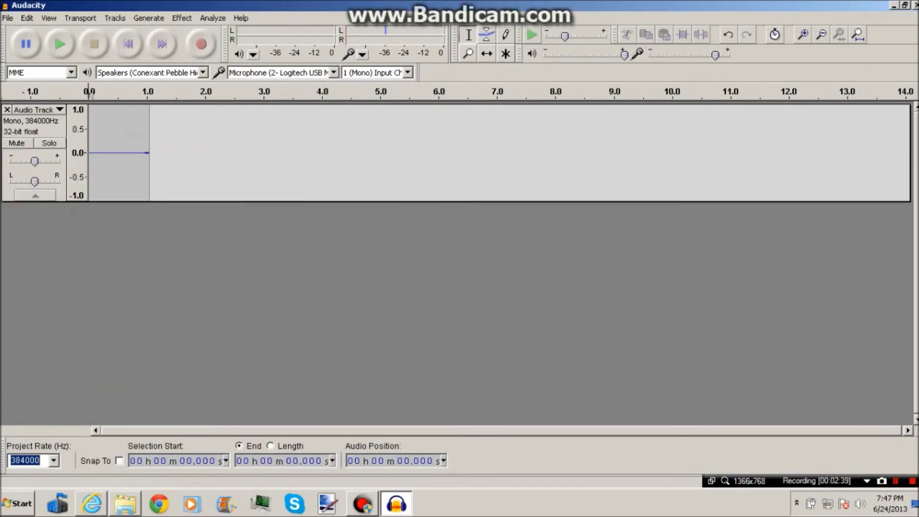
pyautogui.click(906, 6)
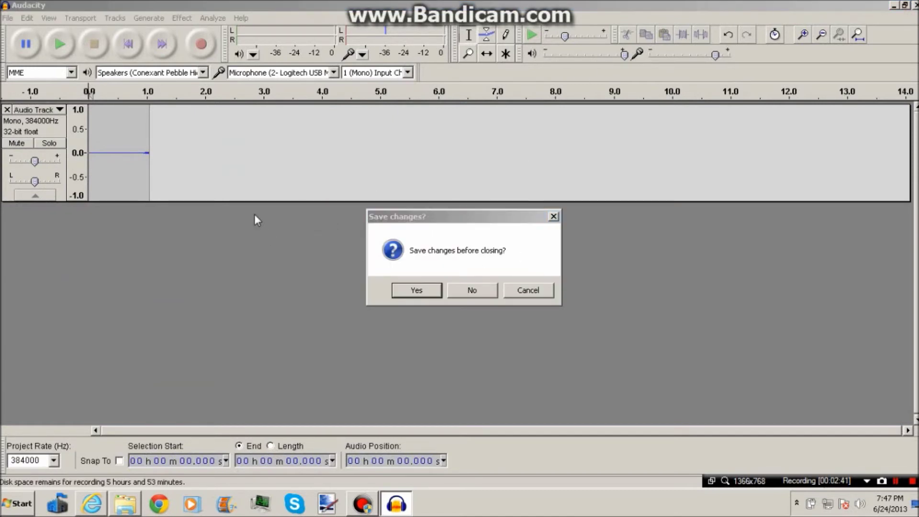
pyautogui.click(471, 290)
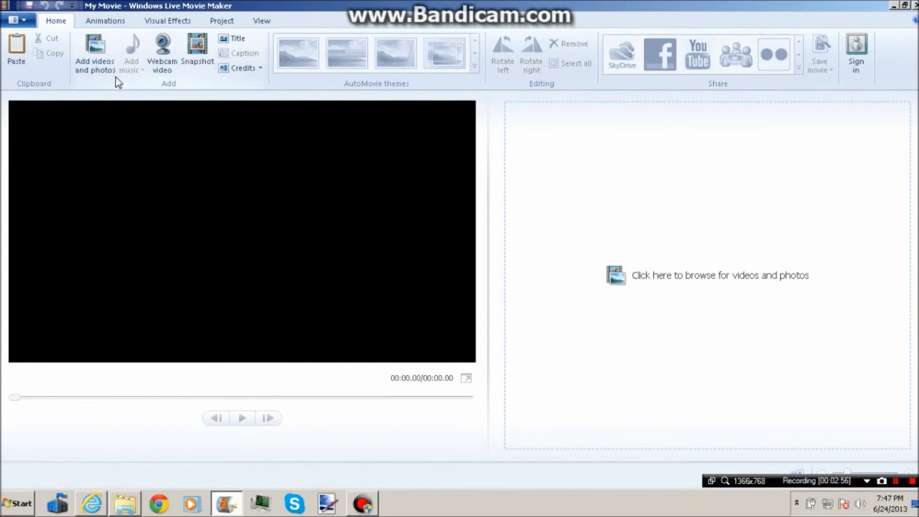
pyautogui.click(94, 54)
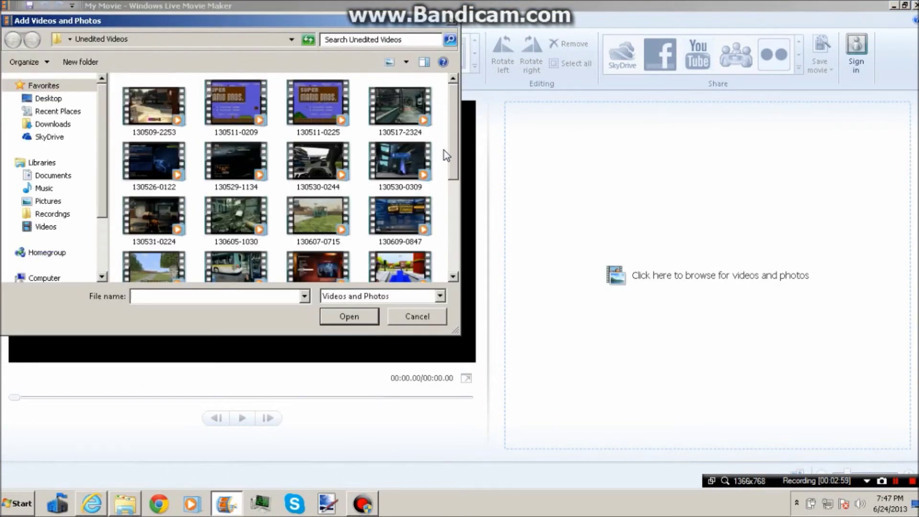
pyautogui.moveTo(454, 158); pyautogui.dragTo(454, 273)
pyautogui.click(153, 115)
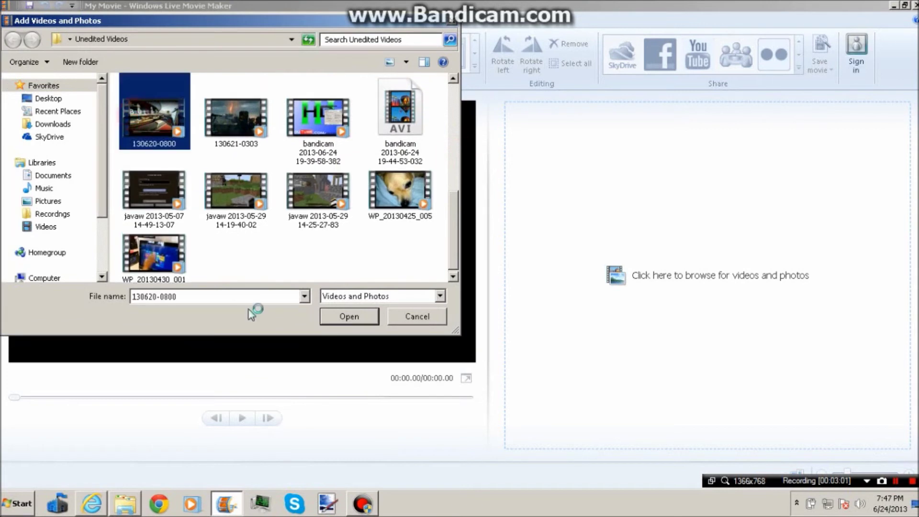
pyautogui.click(348, 315)
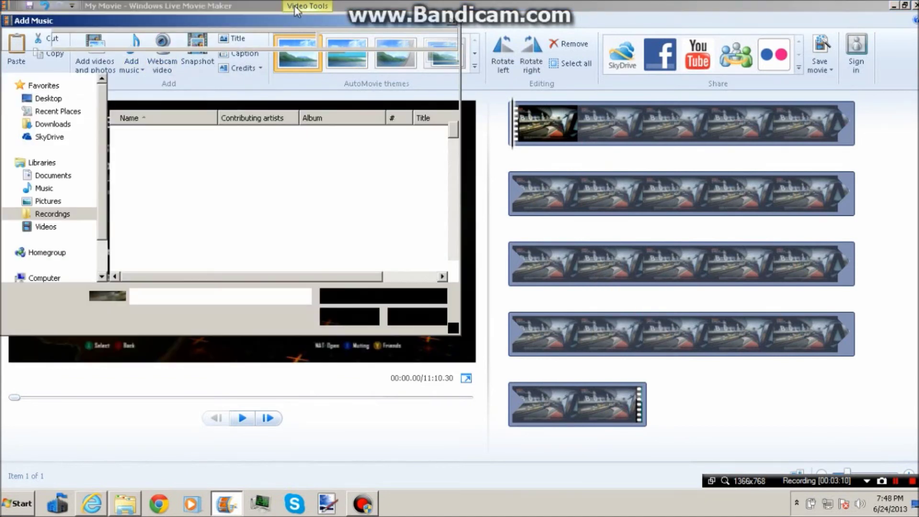
# - Add the 'How to' recording from the Recordings library as the movie's music
pyautogui.click(149, 196)
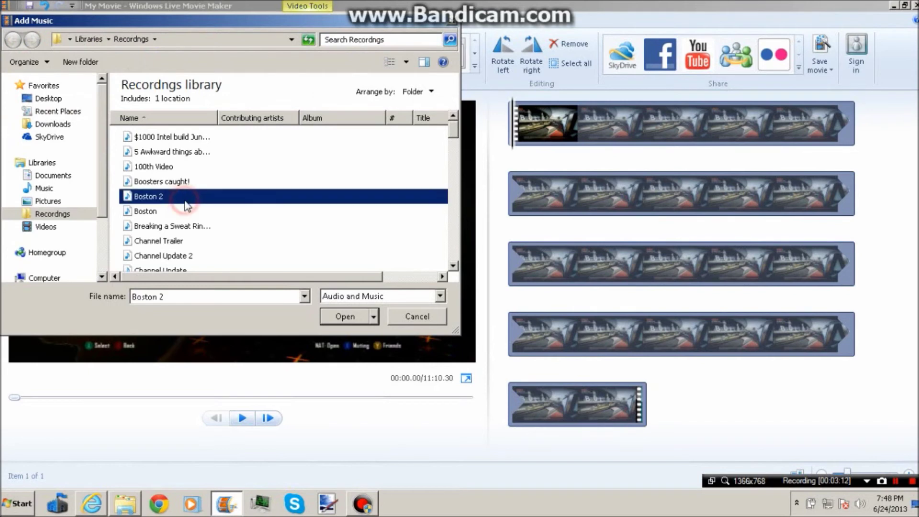
pyautogui.scroll(-5, 352, 214)
pyautogui.scroll(-3, 352, 213)
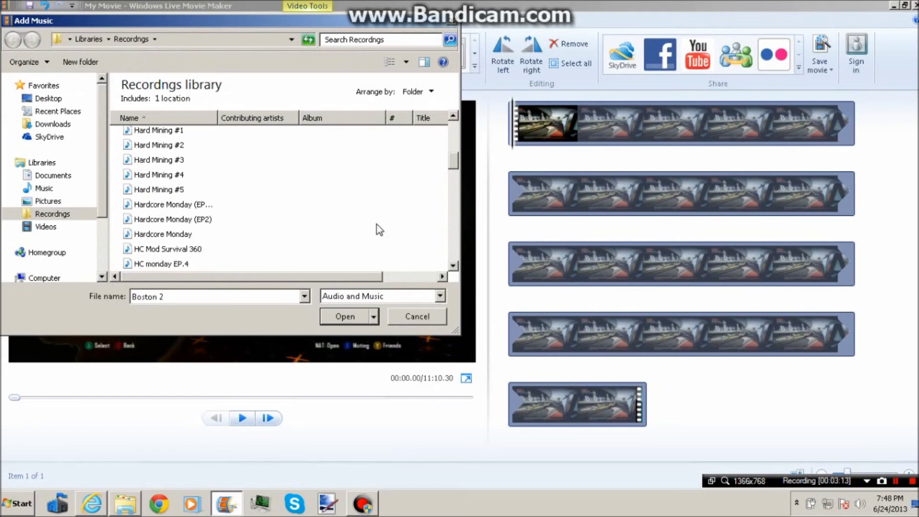
pyautogui.scroll(-3, 353, 214)
pyautogui.scroll(-3, 237, 212)
pyautogui.click(145, 160)
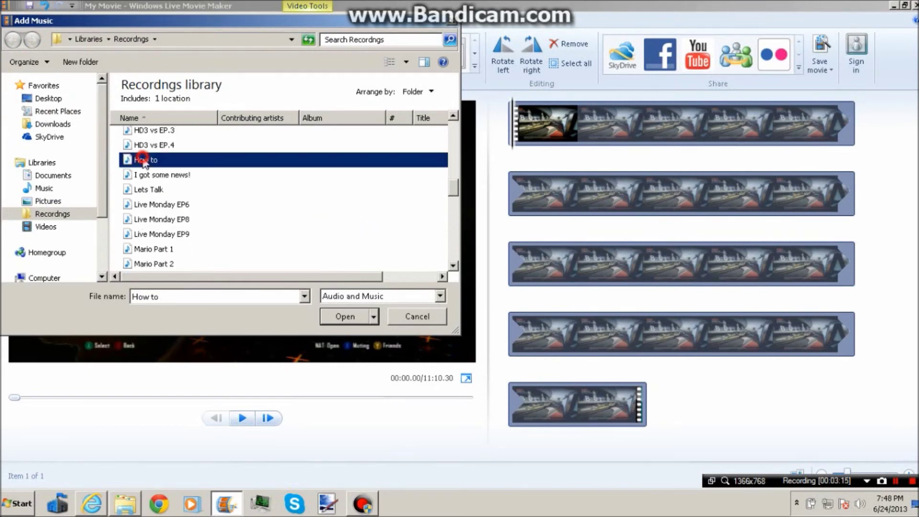
pyautogui.click(345, 316)
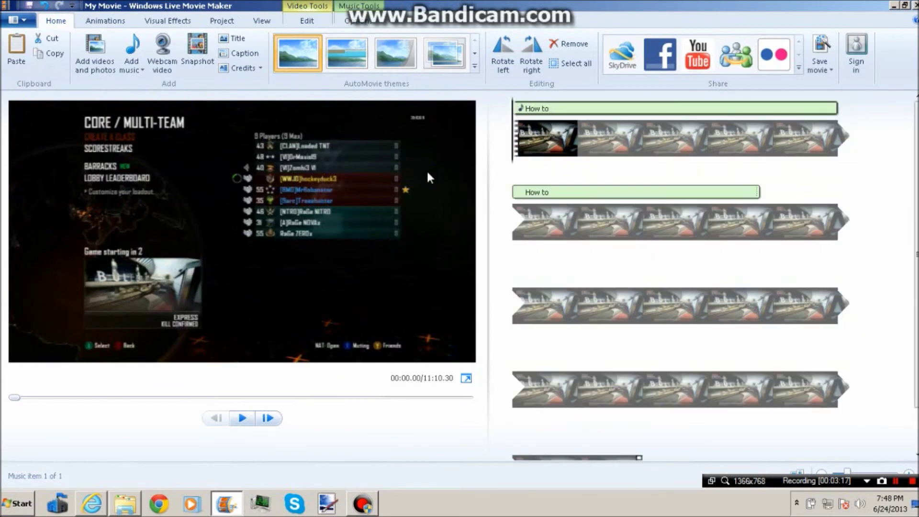
# - Turn the gameplay clip's own video volume down low beneath the narration
pyautogui.click(310, 23)
pyautogui.click(16, 54)
pyautogui.moveTo(44, 87)
pyautogui.mouseDown()
pyautogui.moveTo(71, 89)
pyautogui.moveTo(42, 90)
pyautogui.mouseUp()
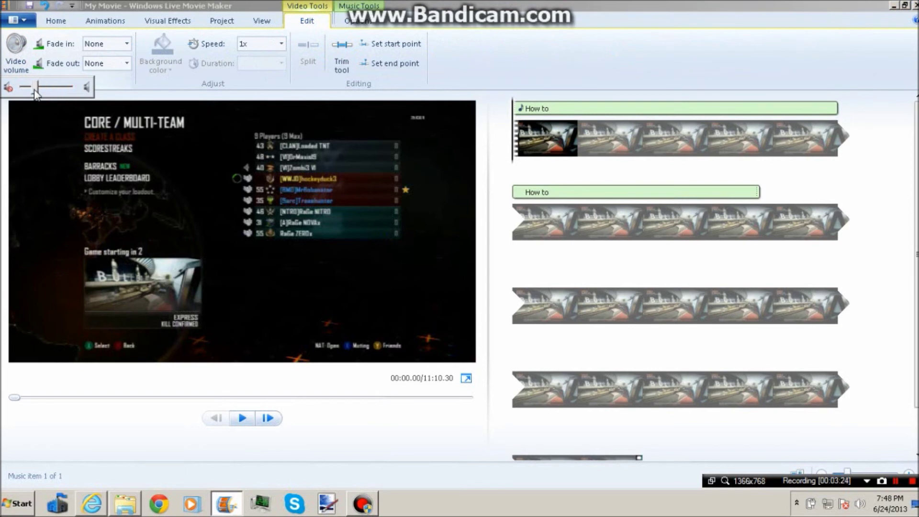
pyautogui.click(57, 20)
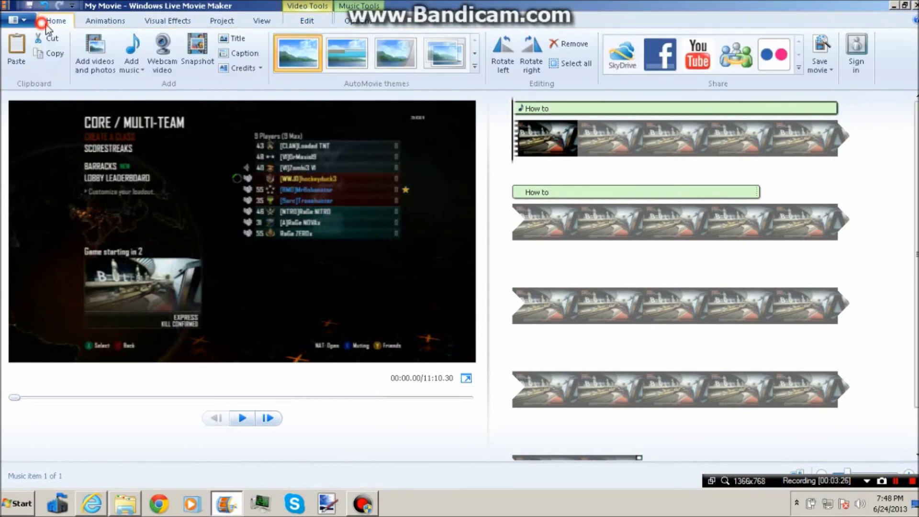
# - Glance at the Save movie options, then close Movie Maker without saving the project
pyautogui.click(822, 67)
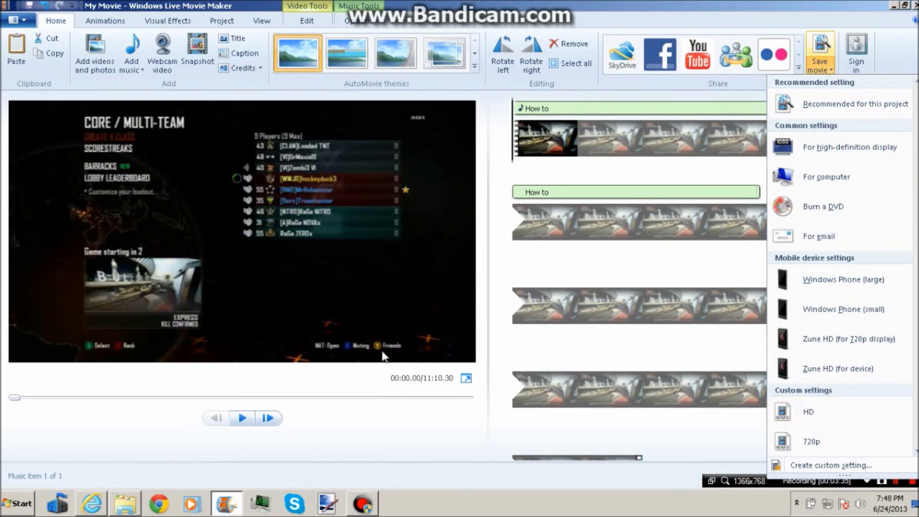
pyautogui.click(368, 409)
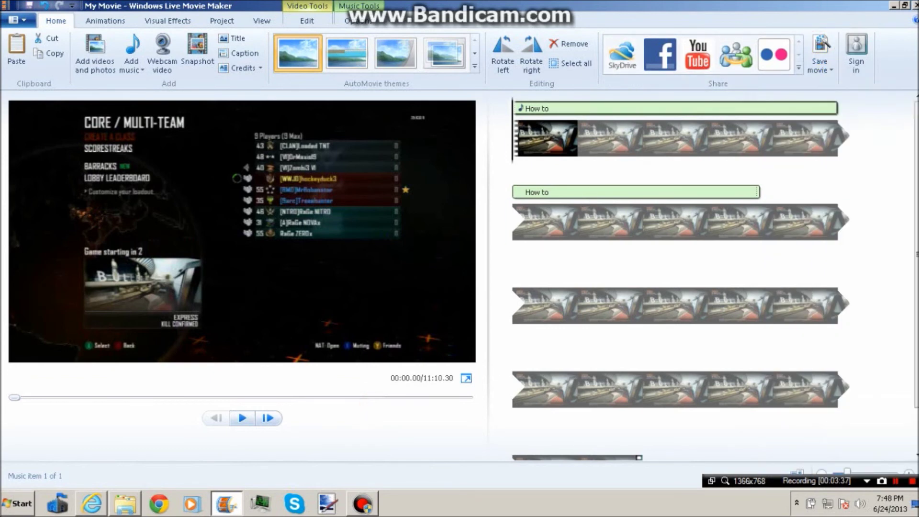
pyautogui.click(905, 5)
pyautogui.click(504, 253)
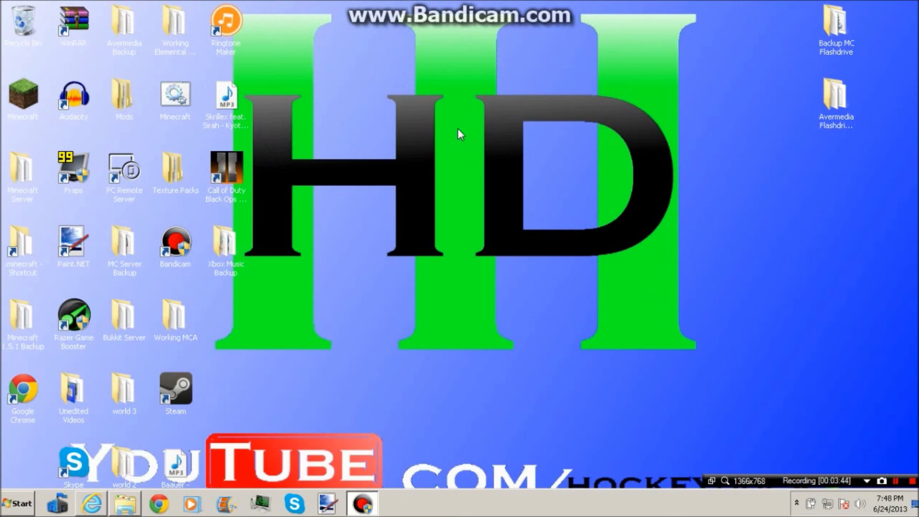
pyautogui.moveTo(720, 284); pyautogui.dragTo(310, 6)
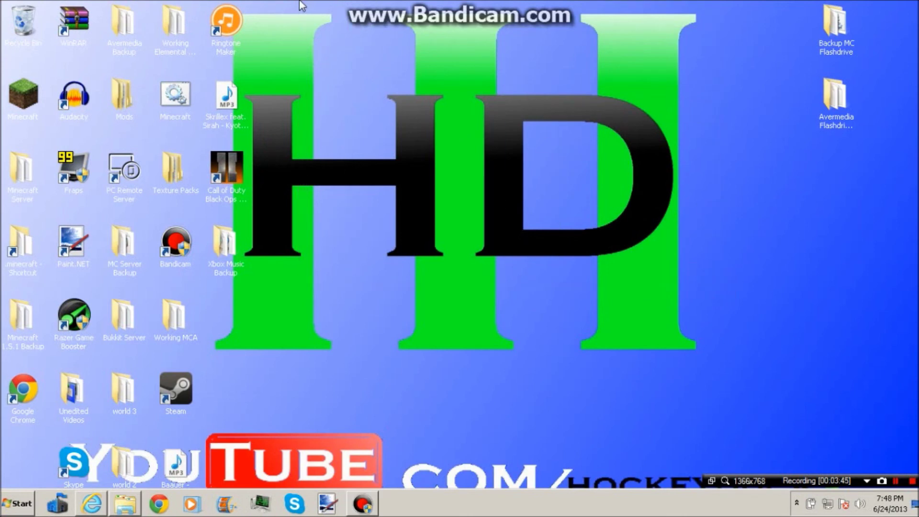